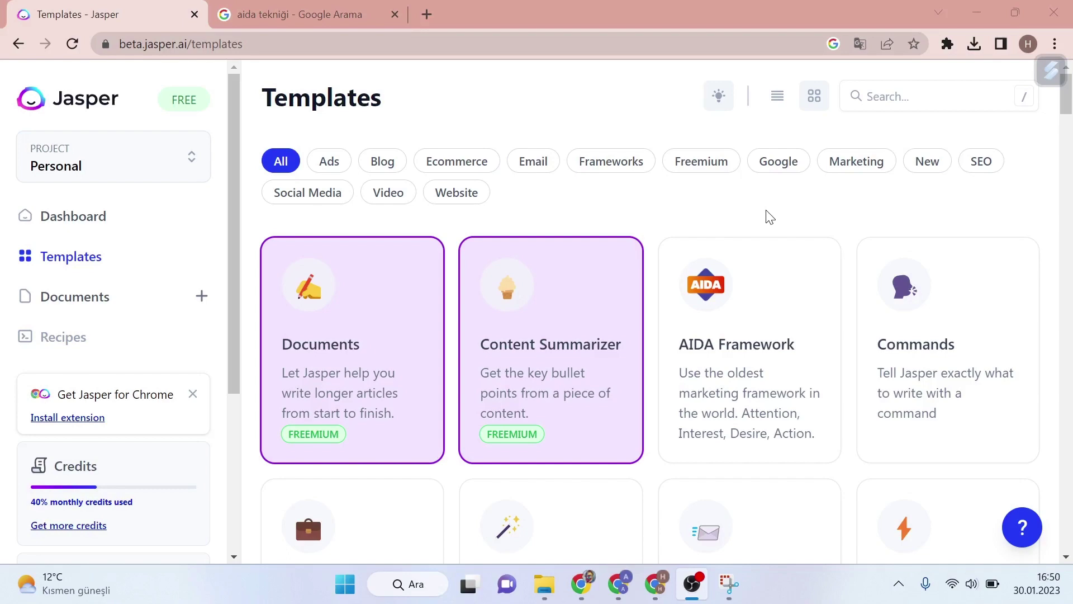
View the AIDA model image in the Google results and open Jasper's AIDA Framework template.
click(313, 14)
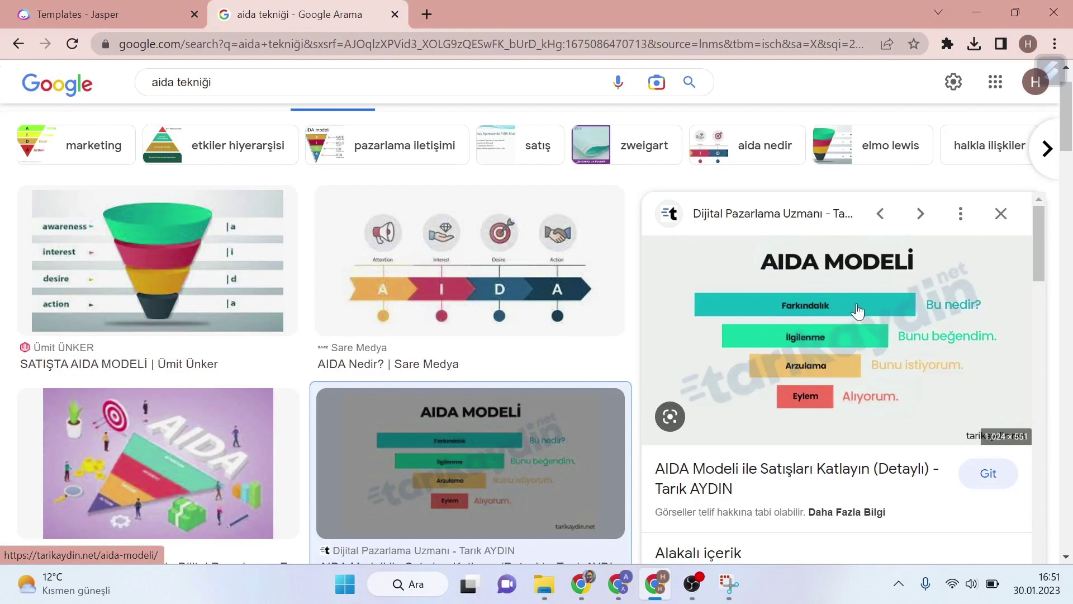
click(184, 4)
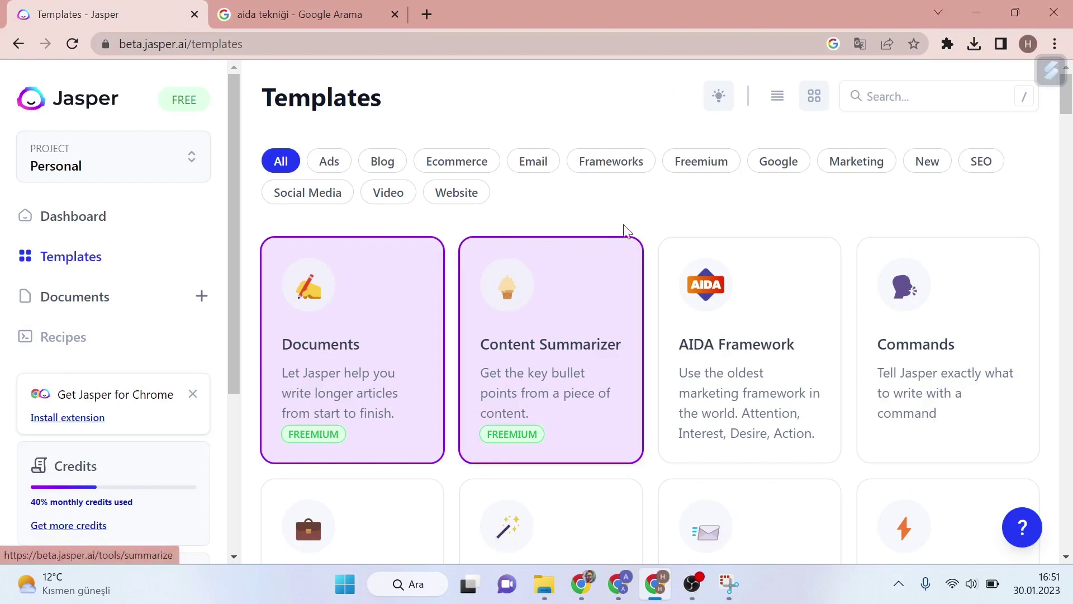
click(712, 365)
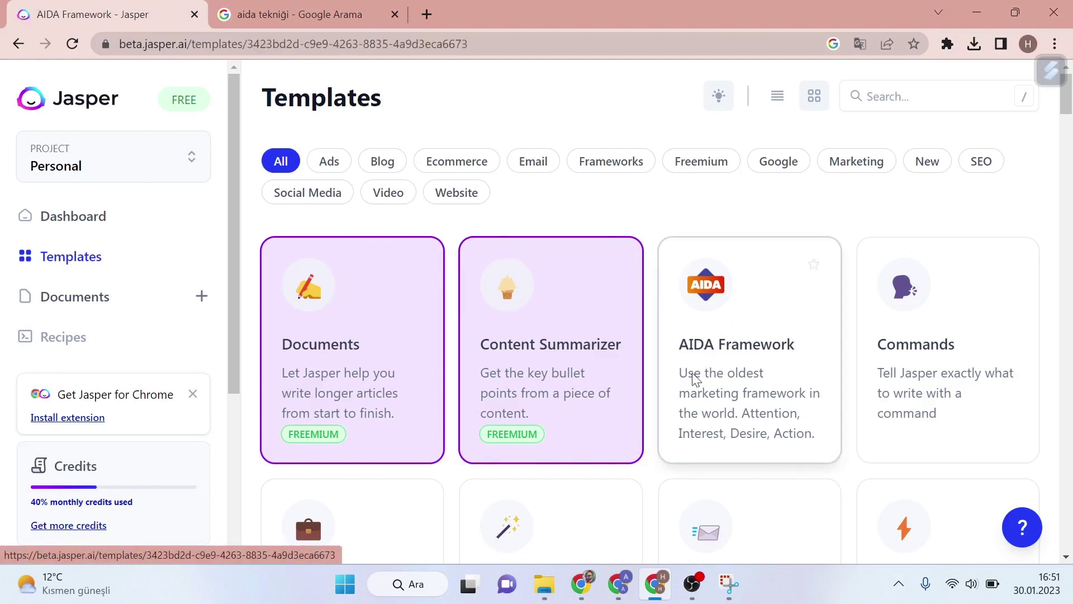
Review the template's product name, product description and language options alongside the AIDA model image in the Google results.
click(306, 213)
double_click(306, 213)
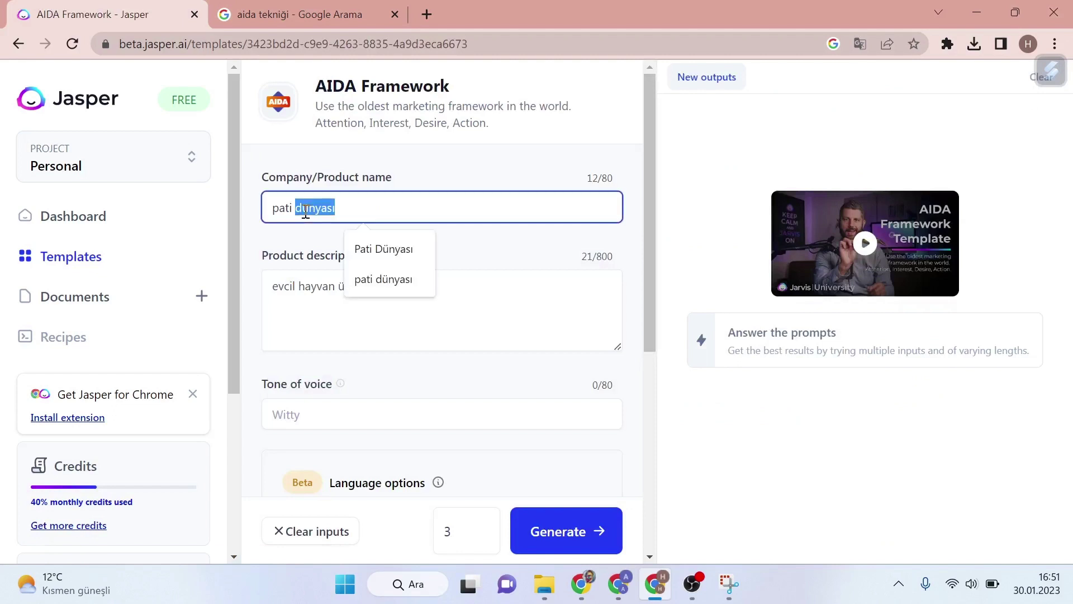
click(301, 232)
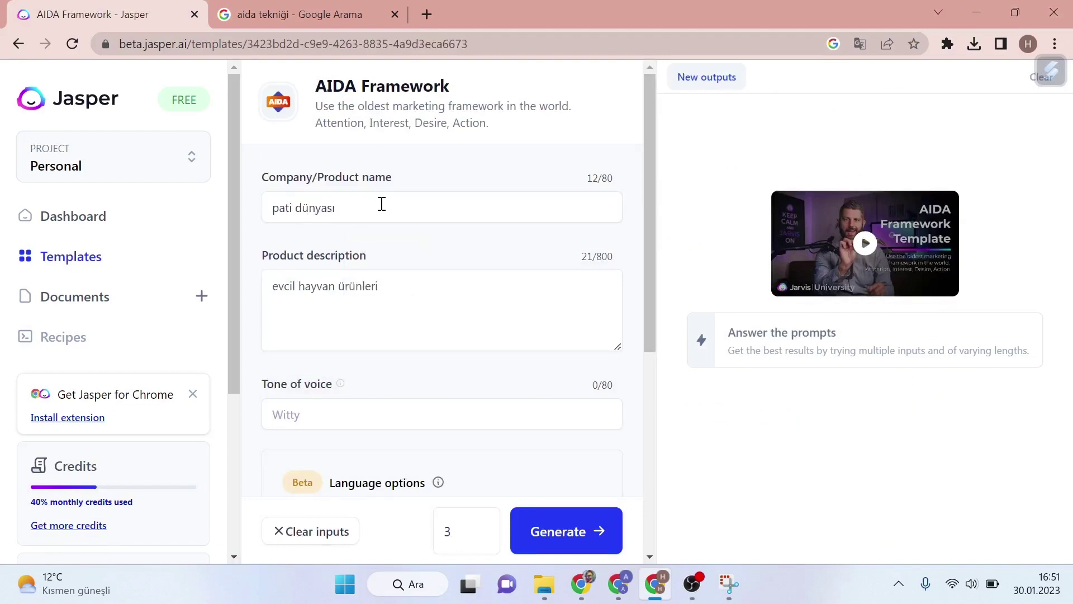
click(353, 202)
click(317, 234)
click(389, 289)
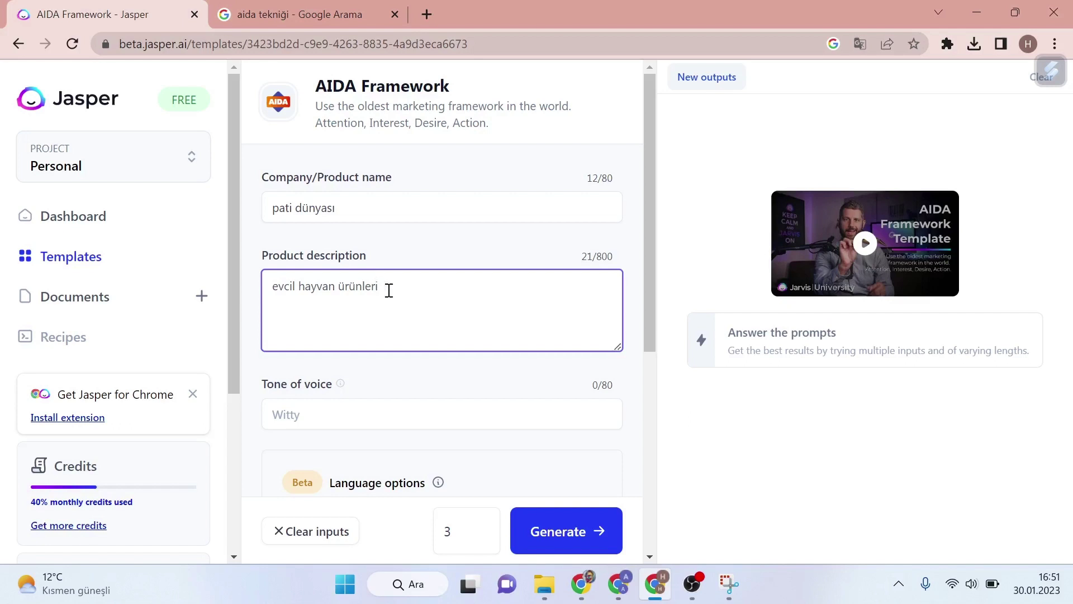
scroll(388, 290, down, 1)
scroll(391, 290, up, 1)
scroll(390, 286, down, 5)
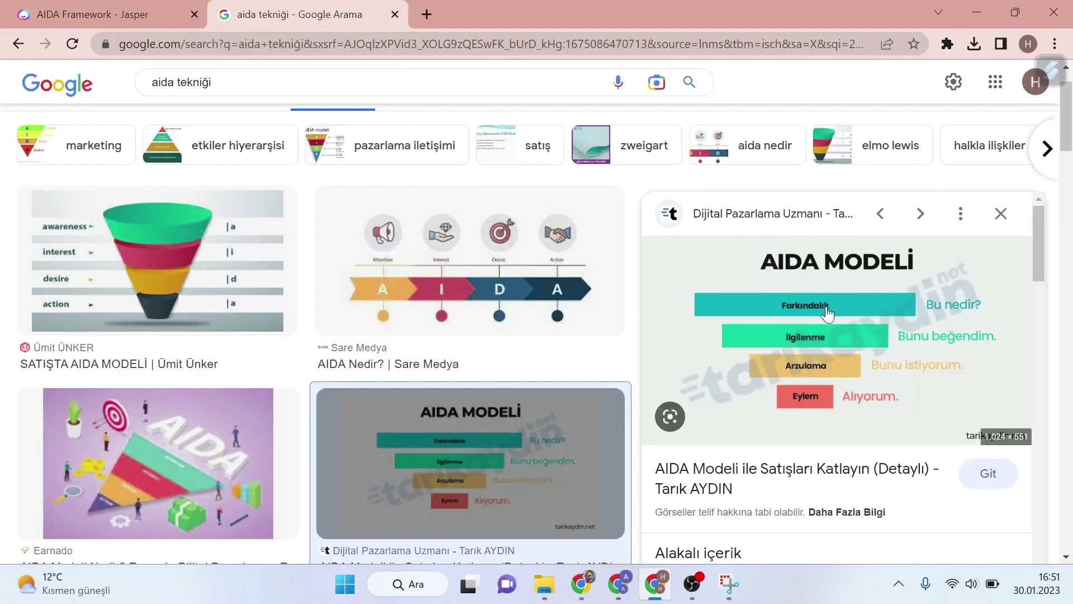
click(307, 12)
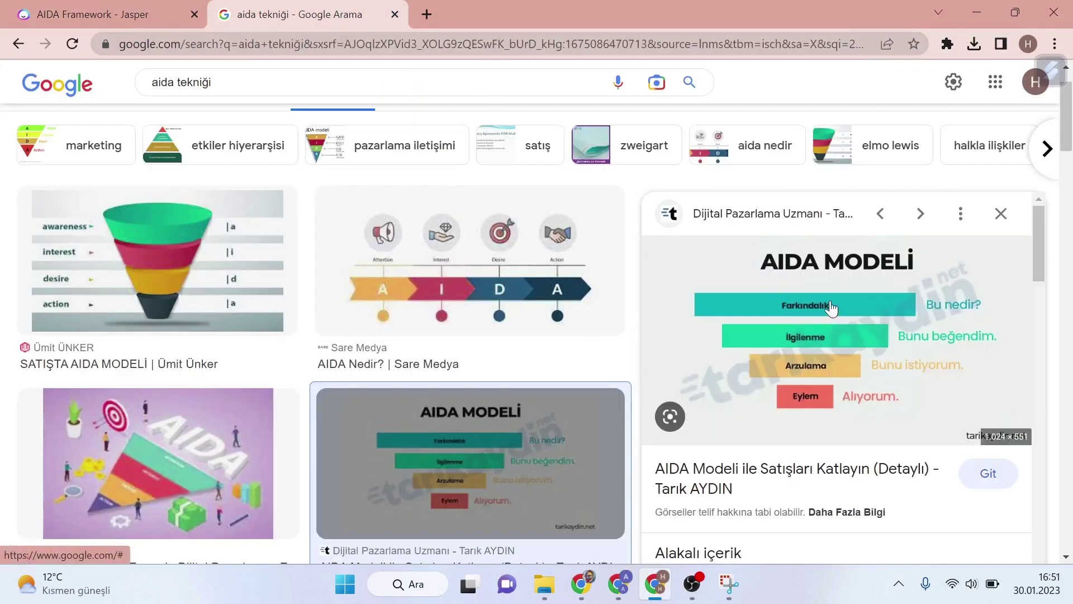
click(145, 13)
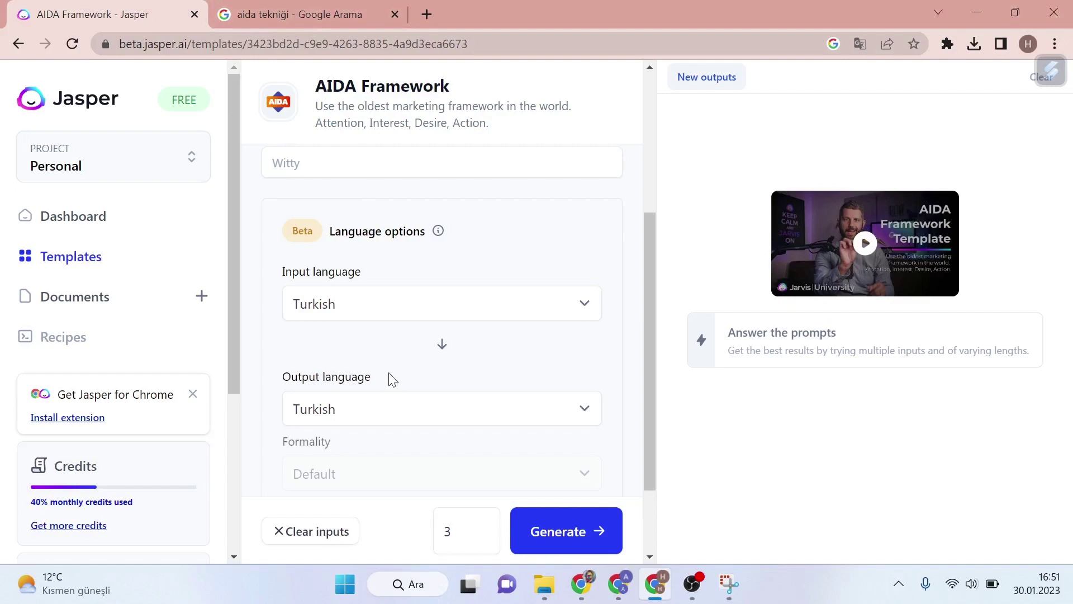
scroll(394, 363, down, 1)
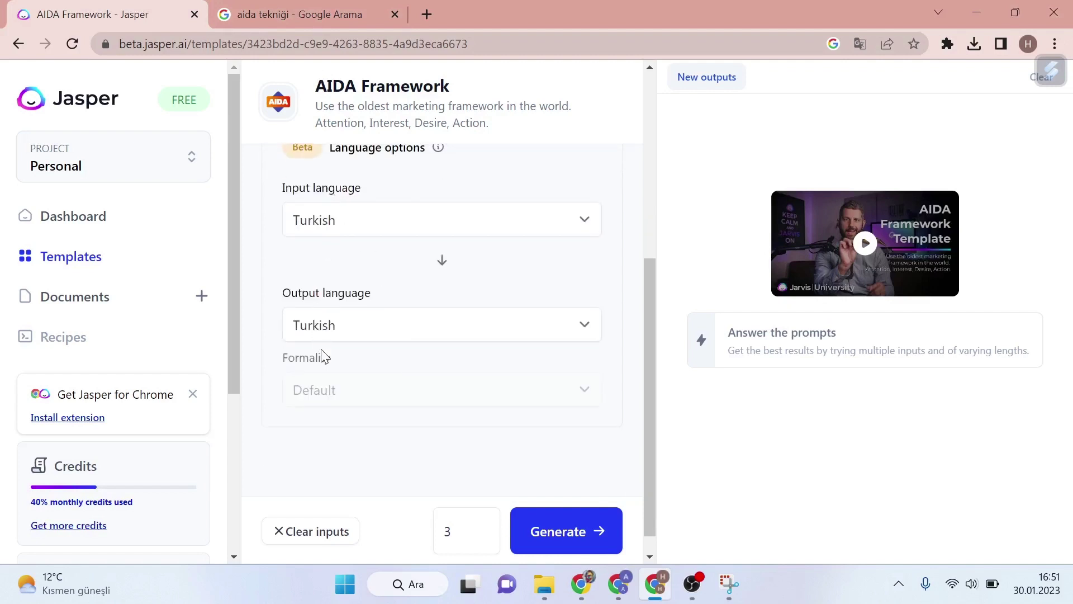
scroll(319, 299, up, 2)
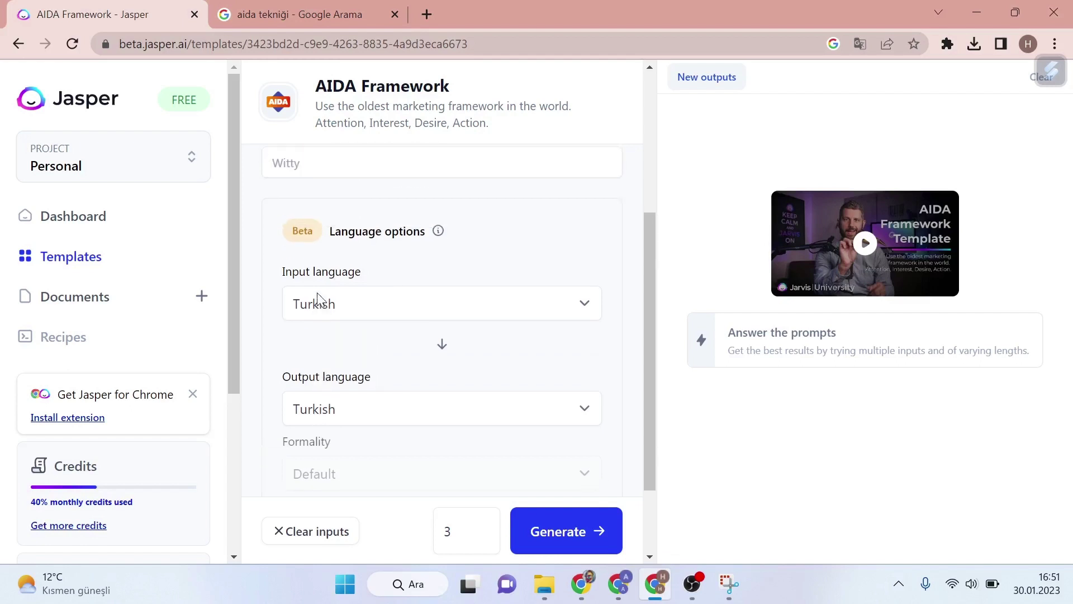
Set the number of outputs to 2 and generate the AIDA texts.
drag(467, 533, 445, 531)
click(449, 533)
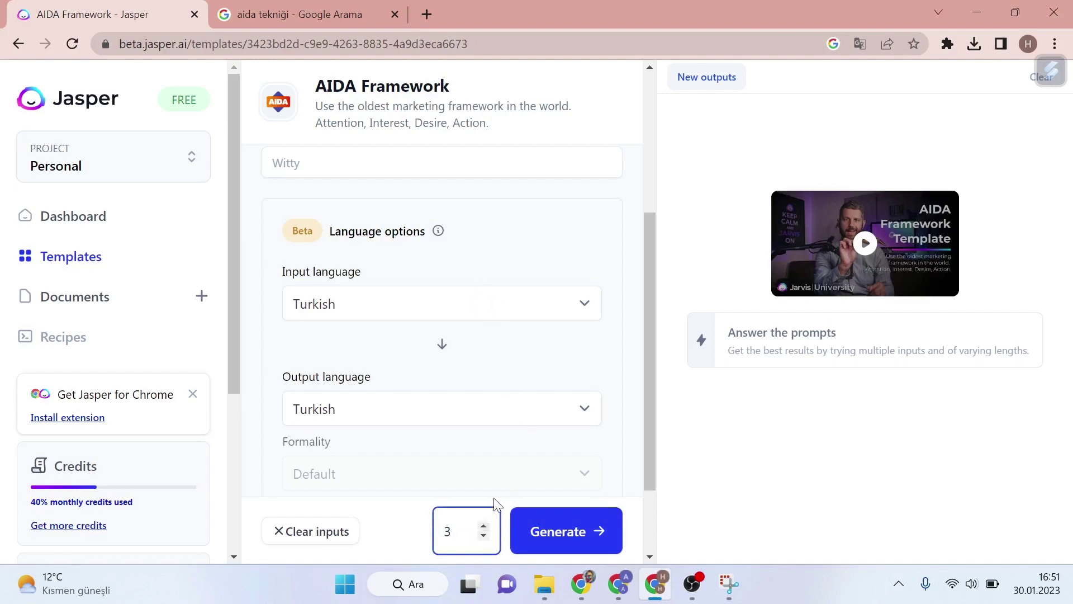
click(457, 521)
key(BackSpace)
text(2)
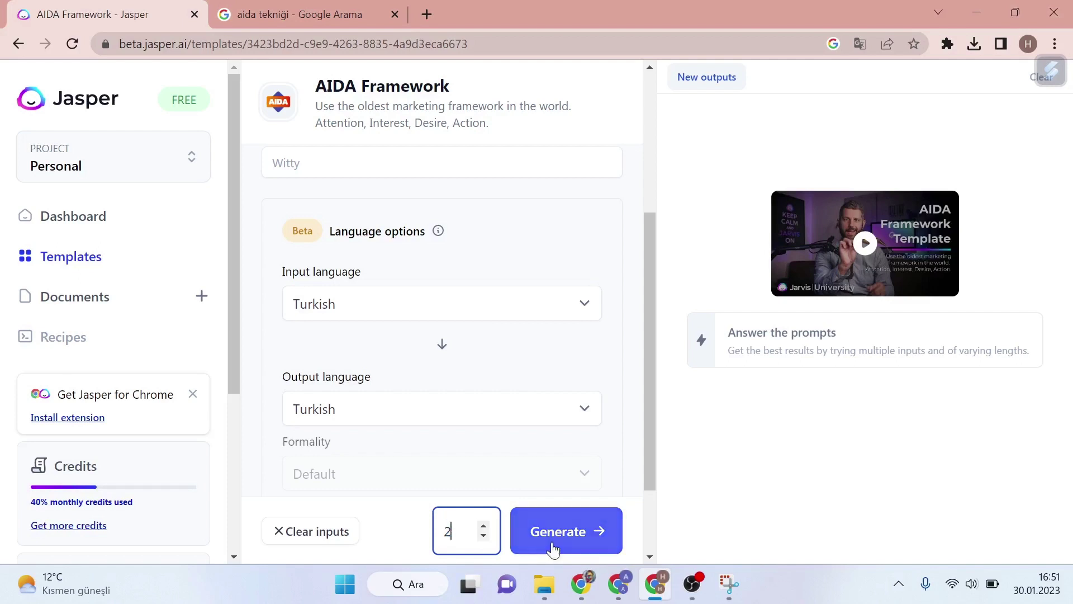
click(553, 534)
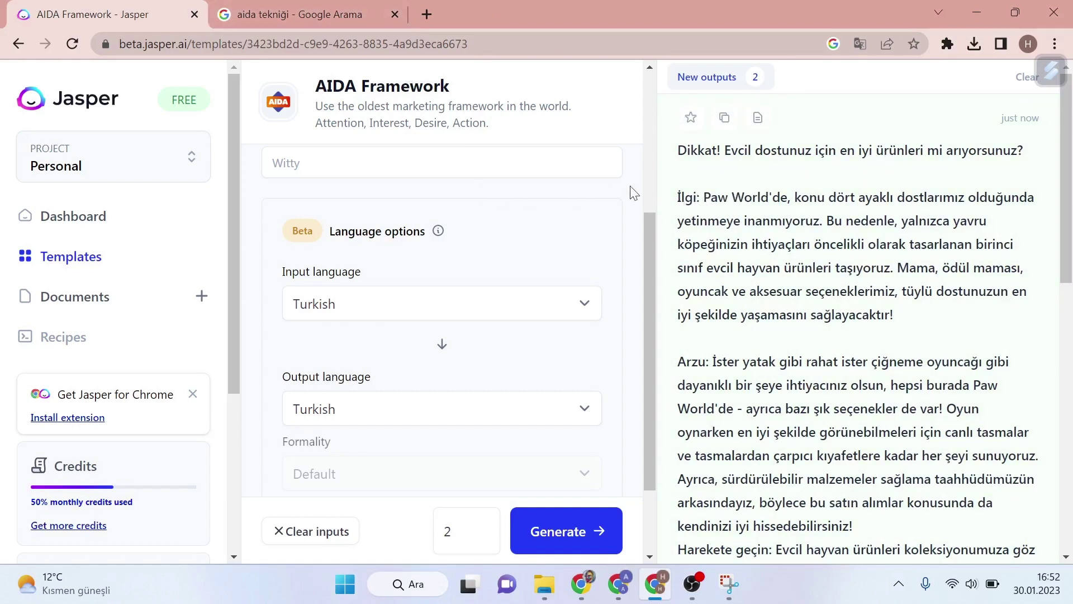
Compare the first generated text with the Attention, Interest, Desire, Action diagram from Sare Medya in the Google results.
click(313, 14)
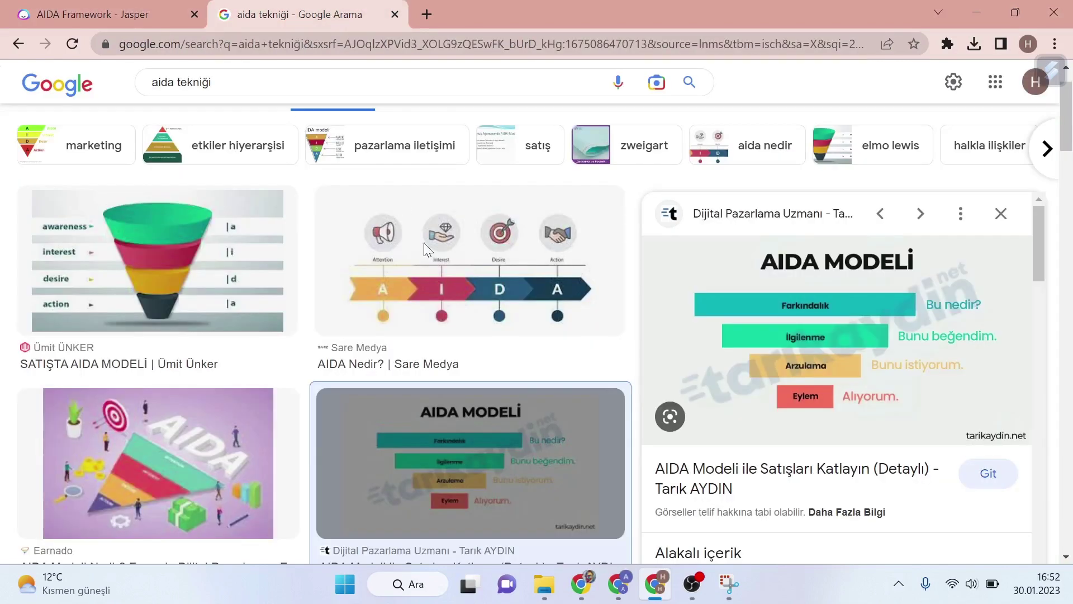
click(447, 301)
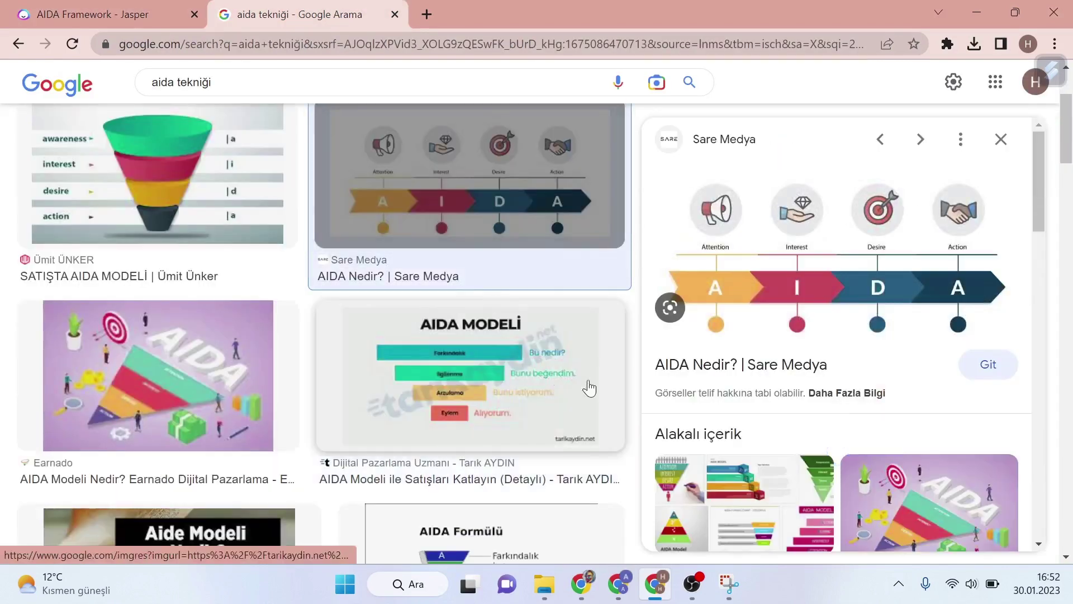
key(ctrl+shift+Tab)
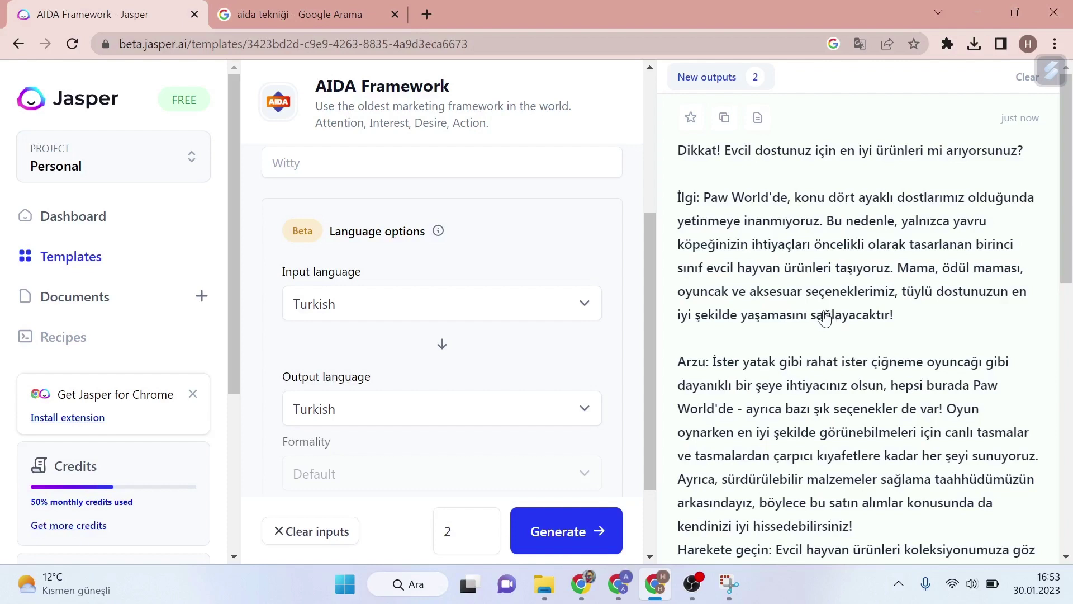
scroll(825, 318, down, 2)
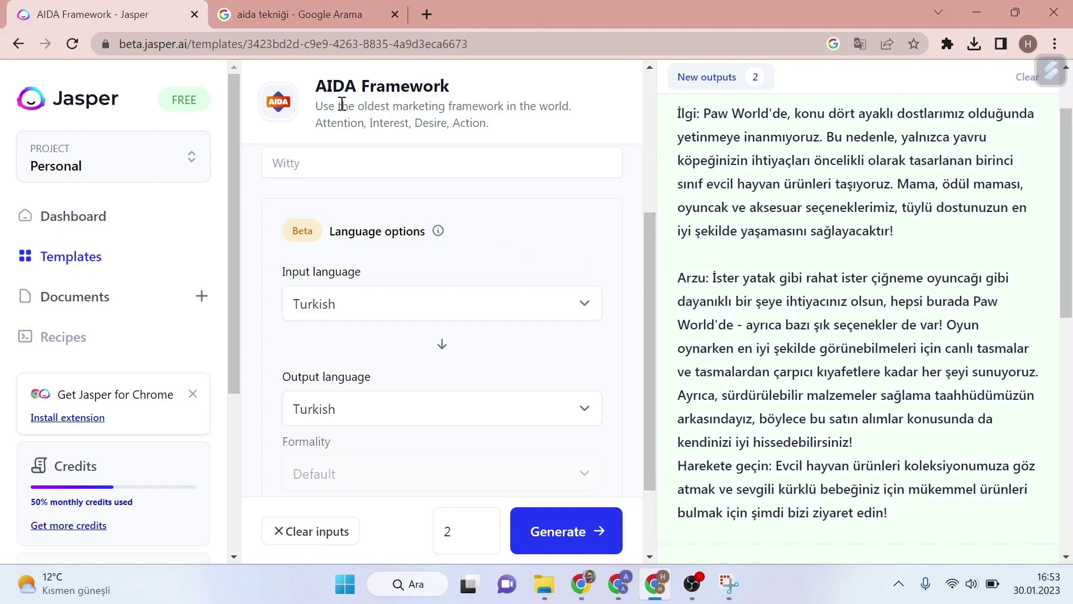
click(316, 15)
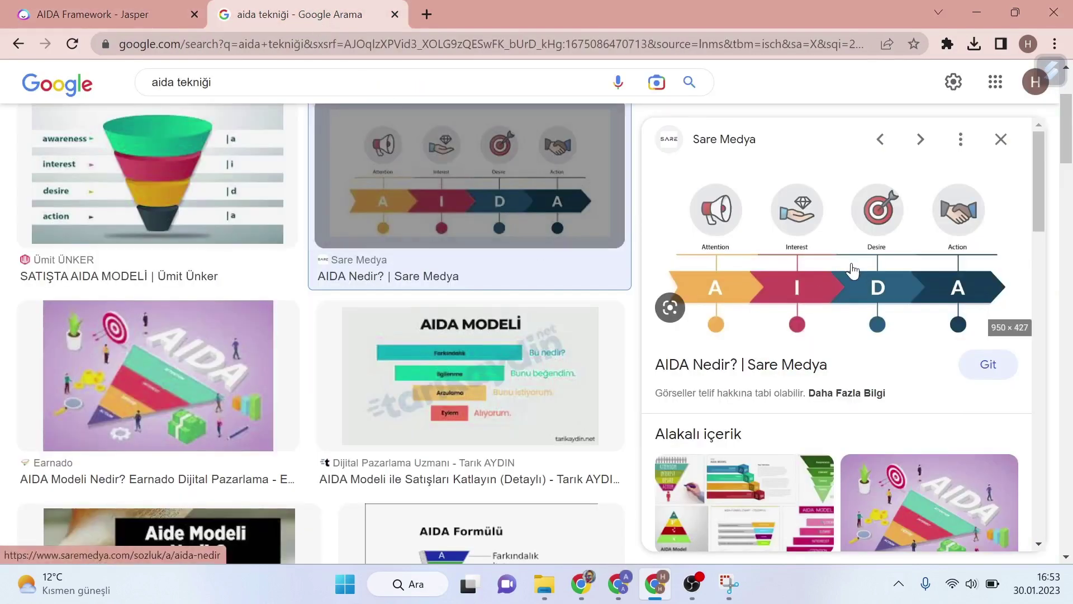
key(ctrl+shift+Tab)
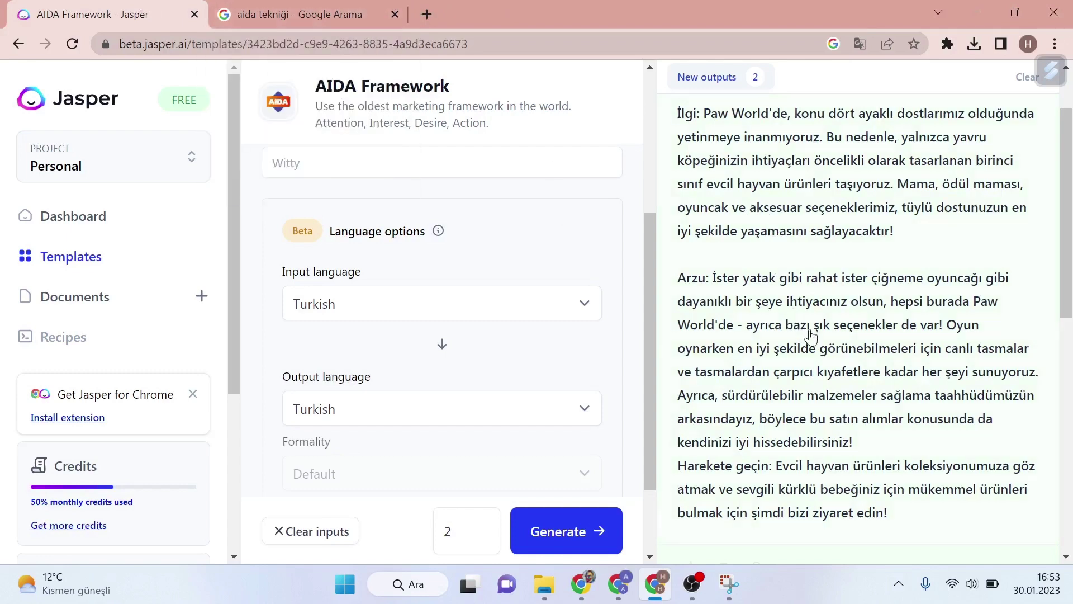
scroll(810, 335, down, 1)
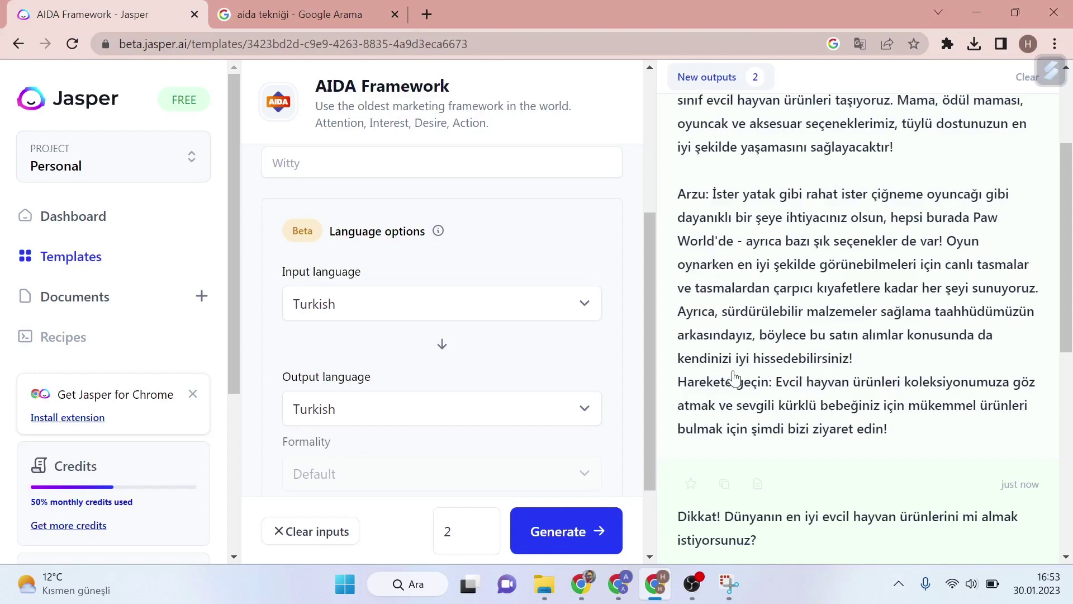
click(321, 11)
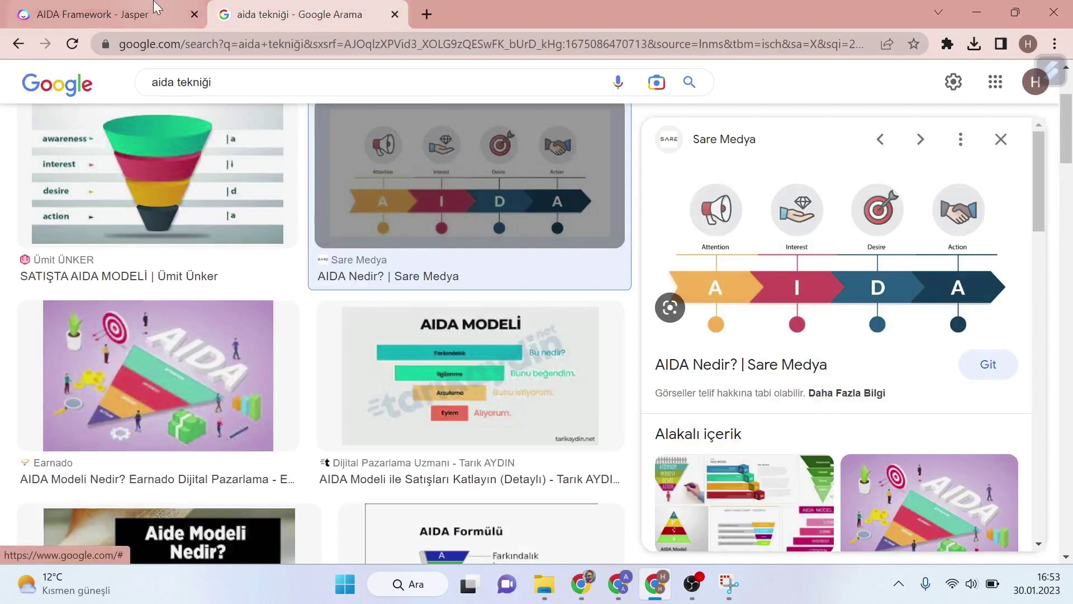
click(106, 14)
Read through both generated texts in Jasper, checking their attention, interest, desire and action sections.
scroll(813, 370, down, 1)
scroll(814, 370, up, 1)
scroll(832, 414, down, 1)
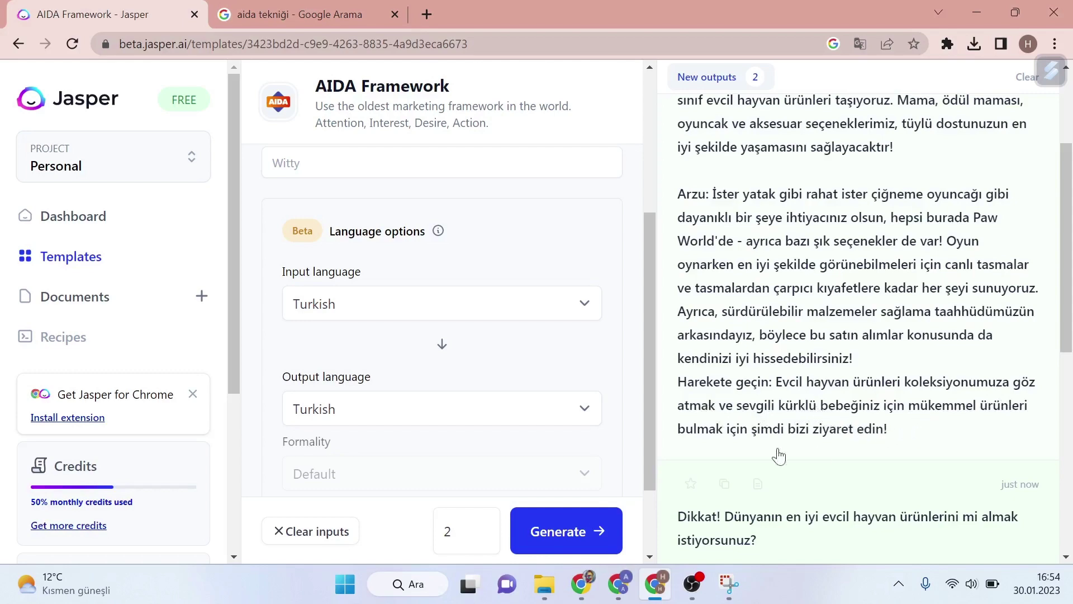
scroll(830, 465, down, 9)
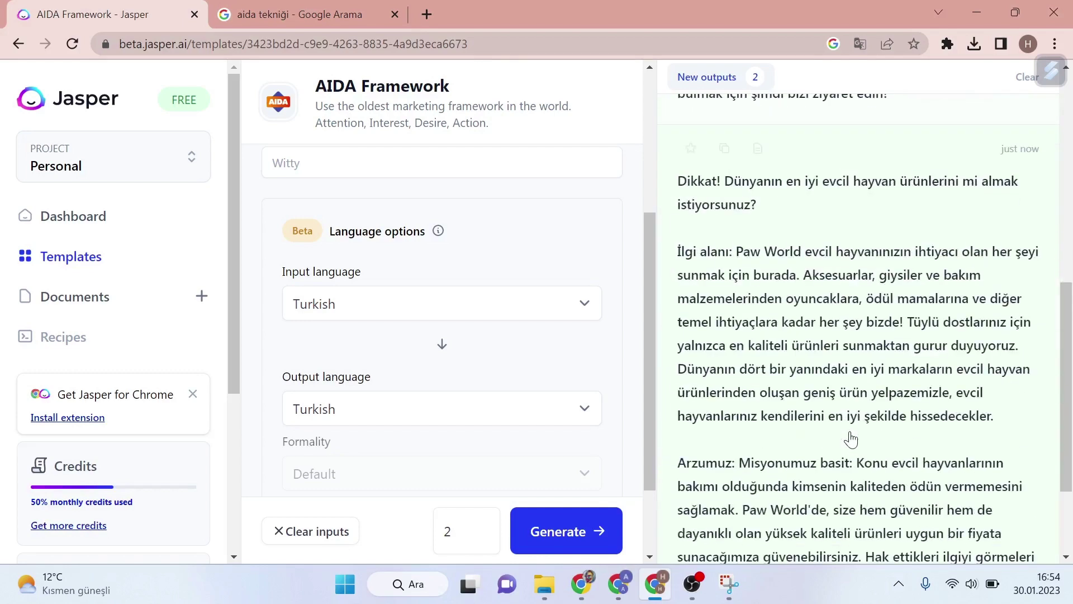
scroll(844, 439, up, 6)
scroll(789, 316, up, 3)
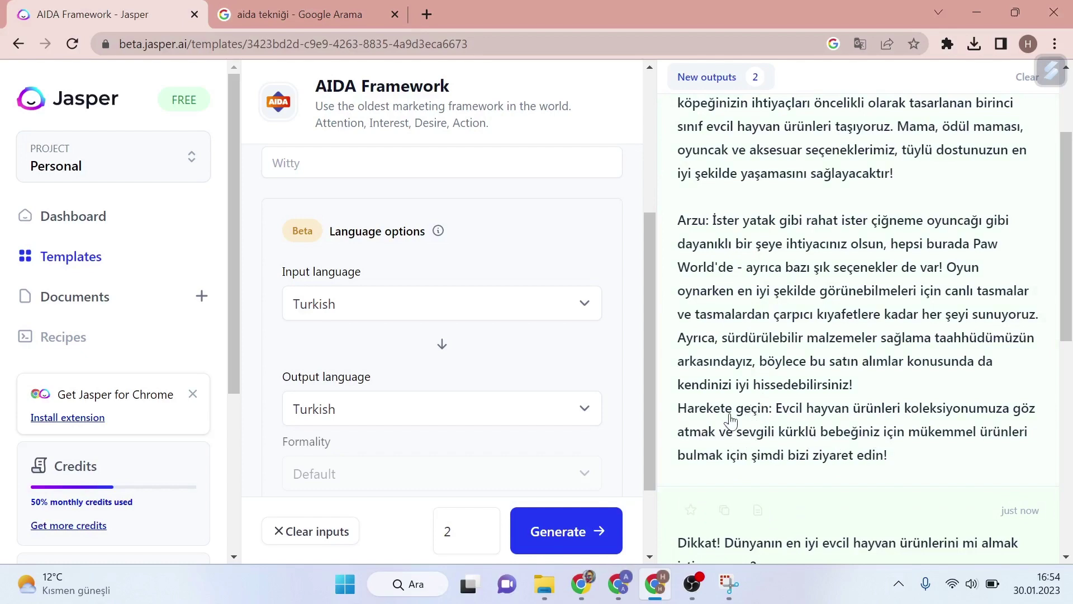
scroll(882, 466, down, 5)
scroll(880, 468, down, 3)
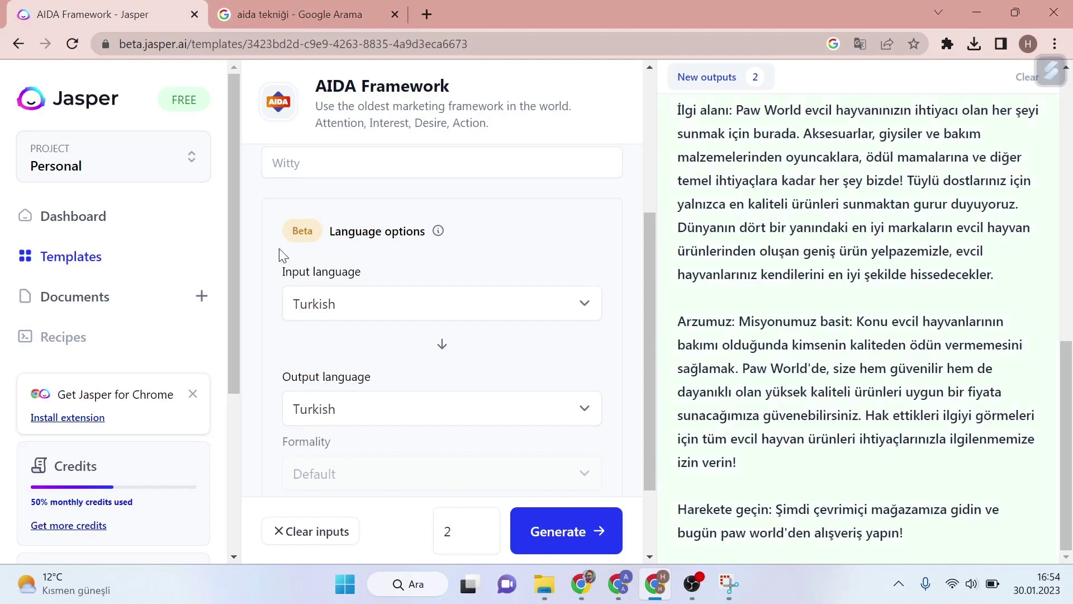
Clear the recently generated outputs from the AIDA Framework template.
scroll(349, 337, up, 1)
scroll(349, 337, up, 4)
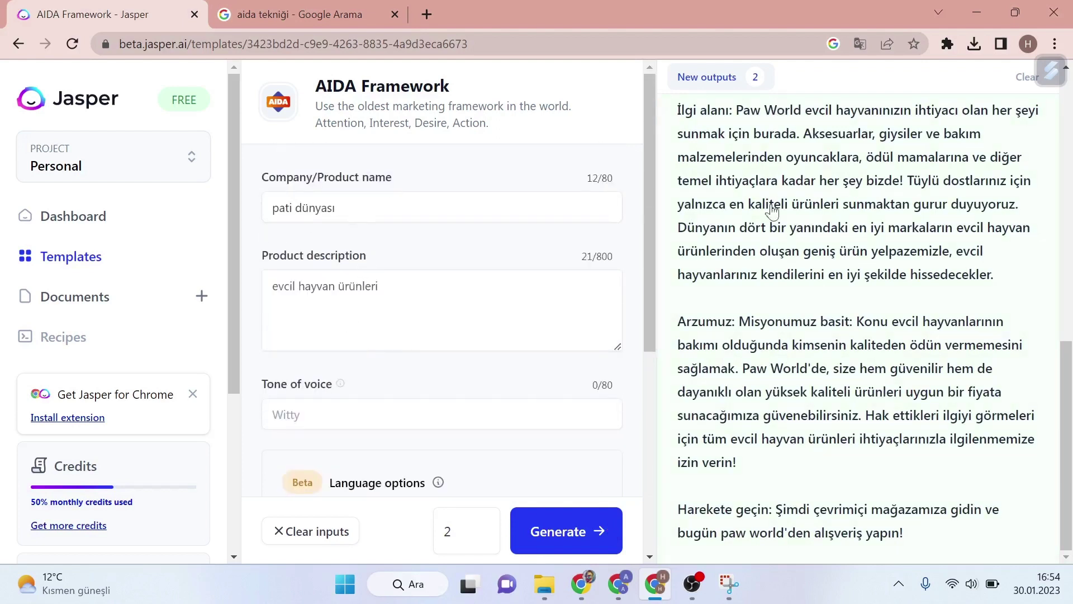
click(1027, 76)
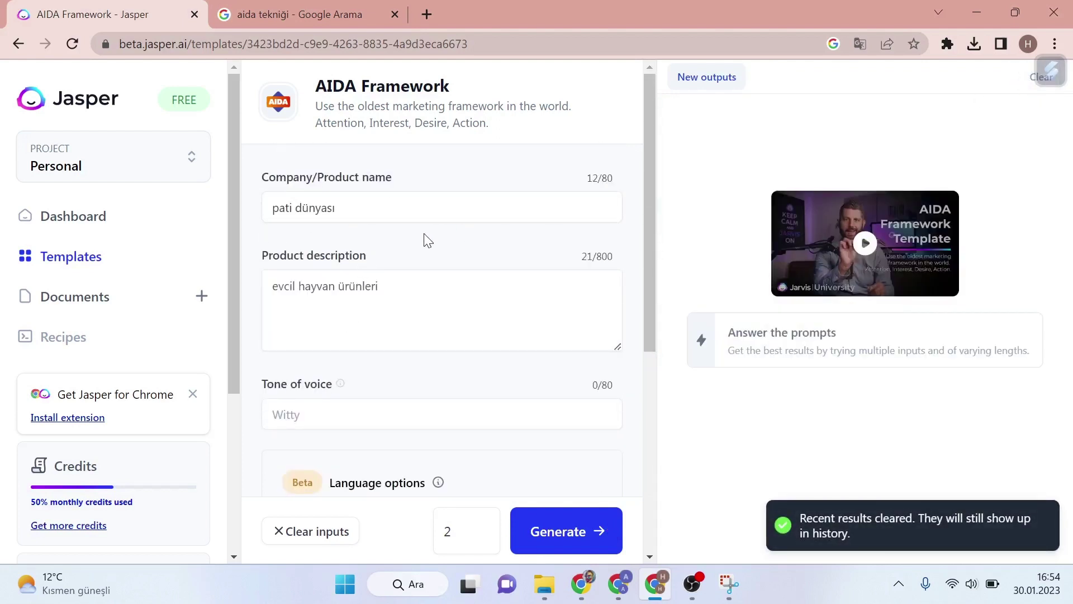
Replace the company/product name with "web tasarımcı".
triple_click(416, 202)
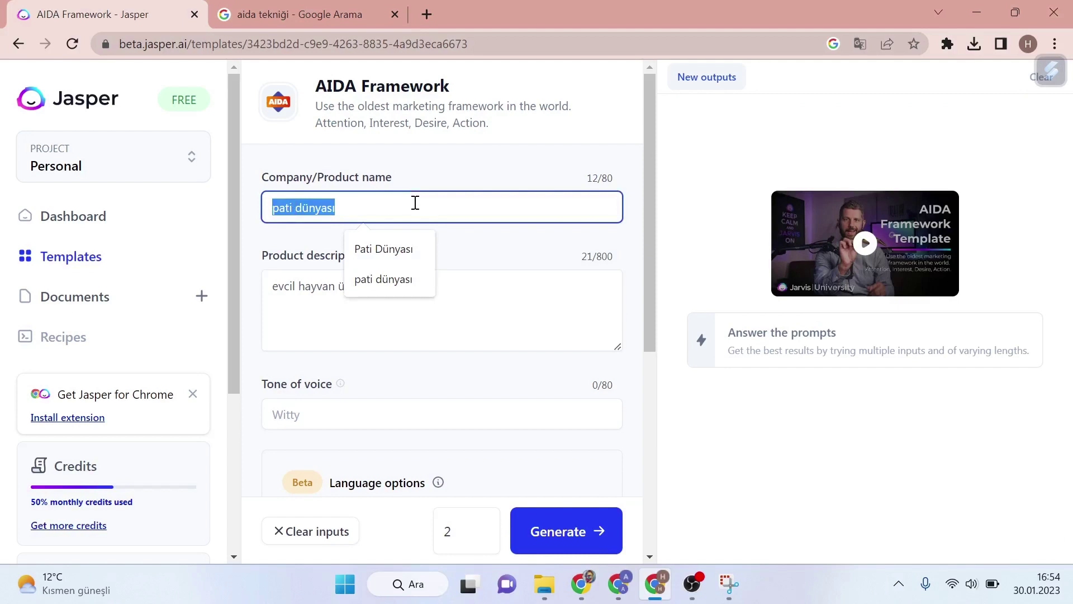
key(BackSpace)
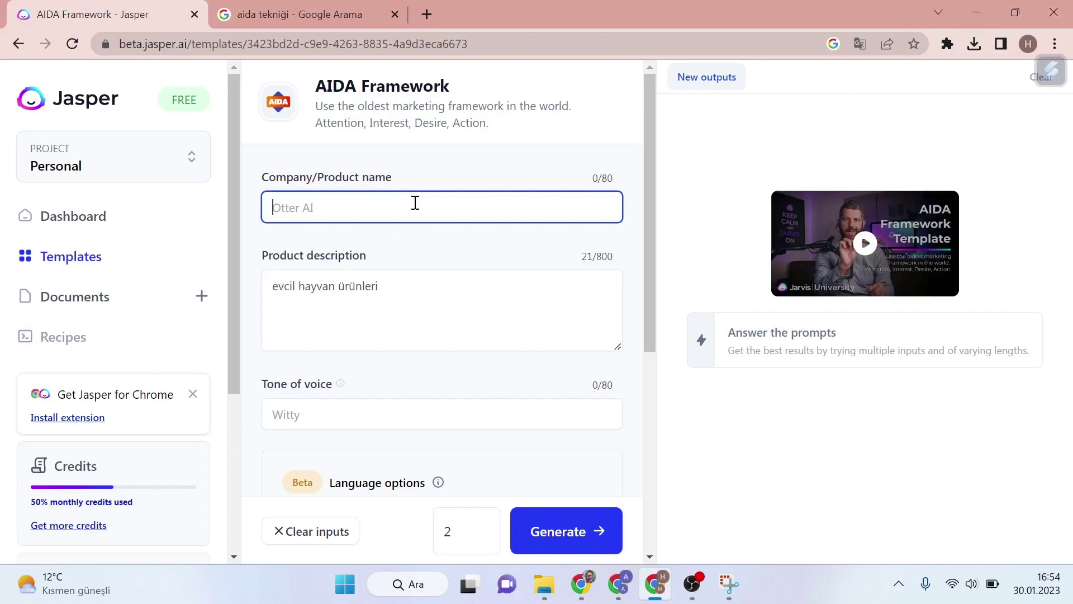
text(web tasa)
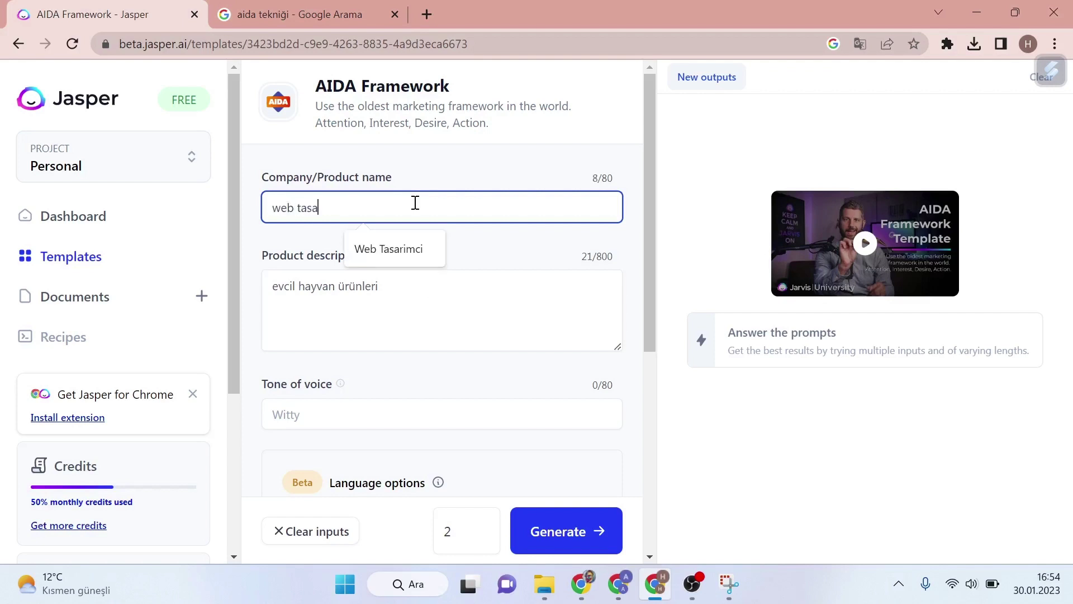
text(ırmcı)
key(BackSpace)
key(BackSpace)
text(rımc)
Replace the product description with "sosyal medya hesaplarını büyütmek ve reklam yönetimi".
triple_click(407, 286)
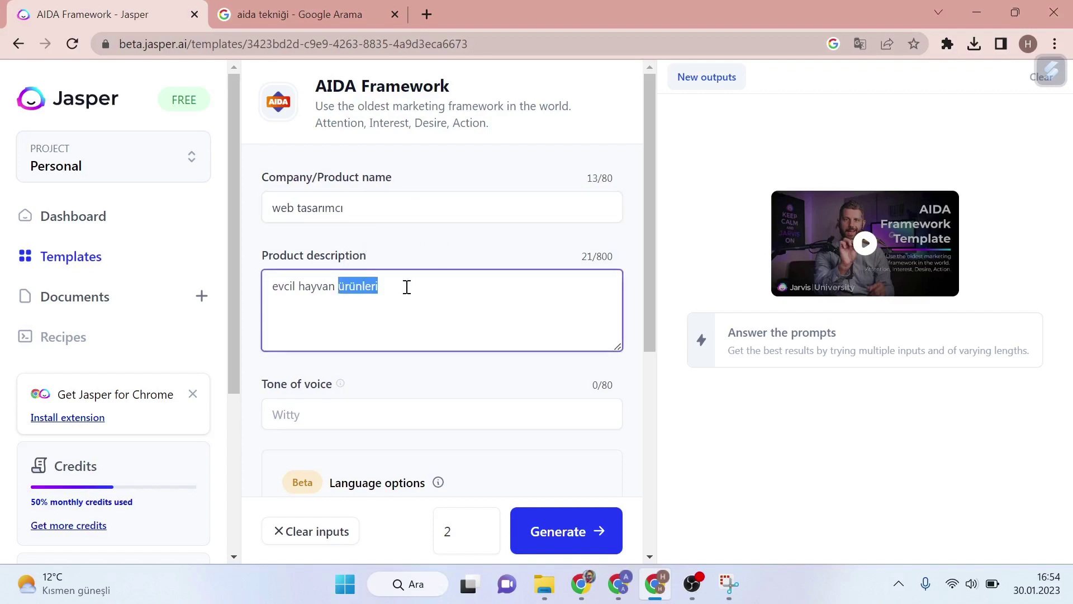
key(BackSpace)
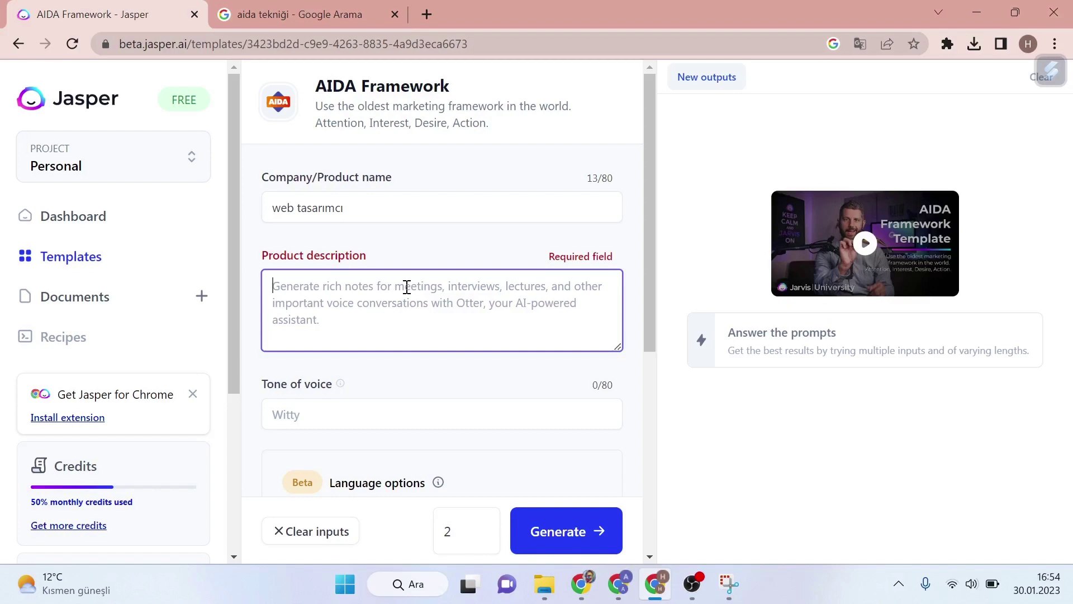
text(sos)
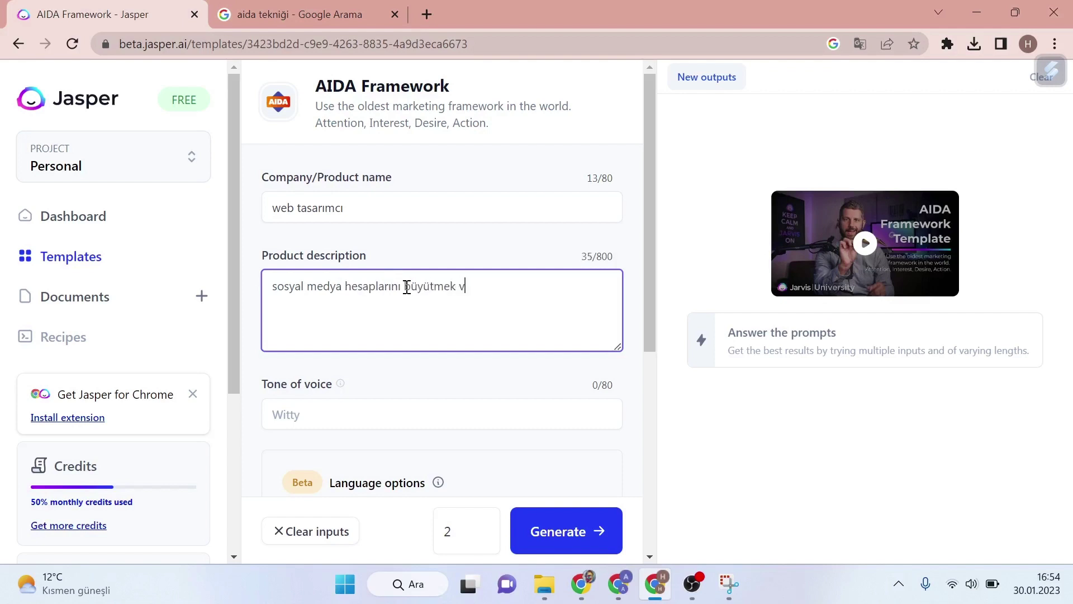
text(reklam yönetimi)
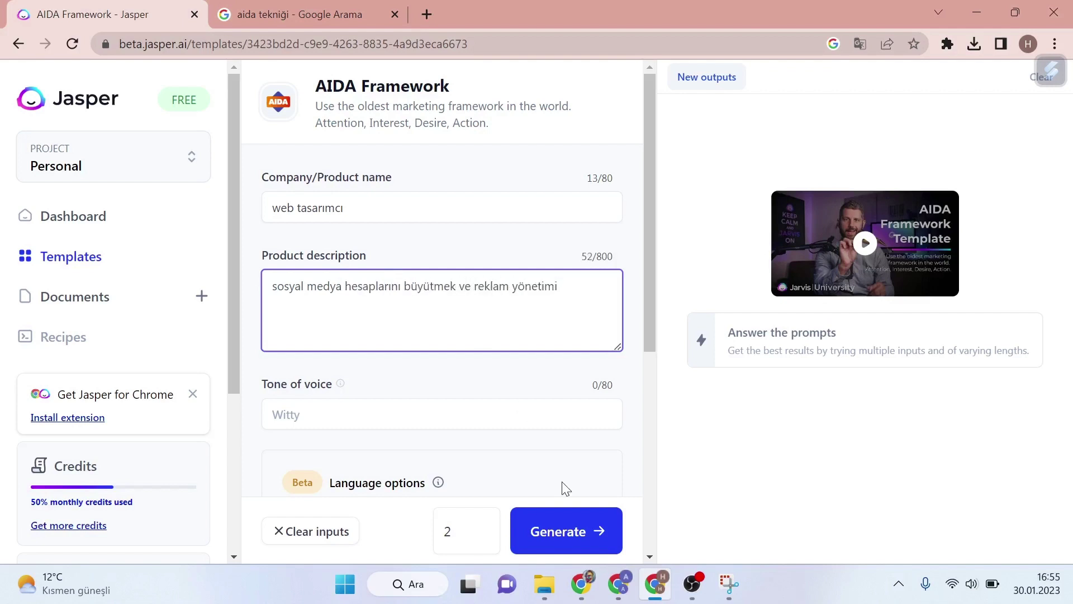
Generate two AIDA outputs from the web designer name and the social media and ad management description.
click(573, 531)
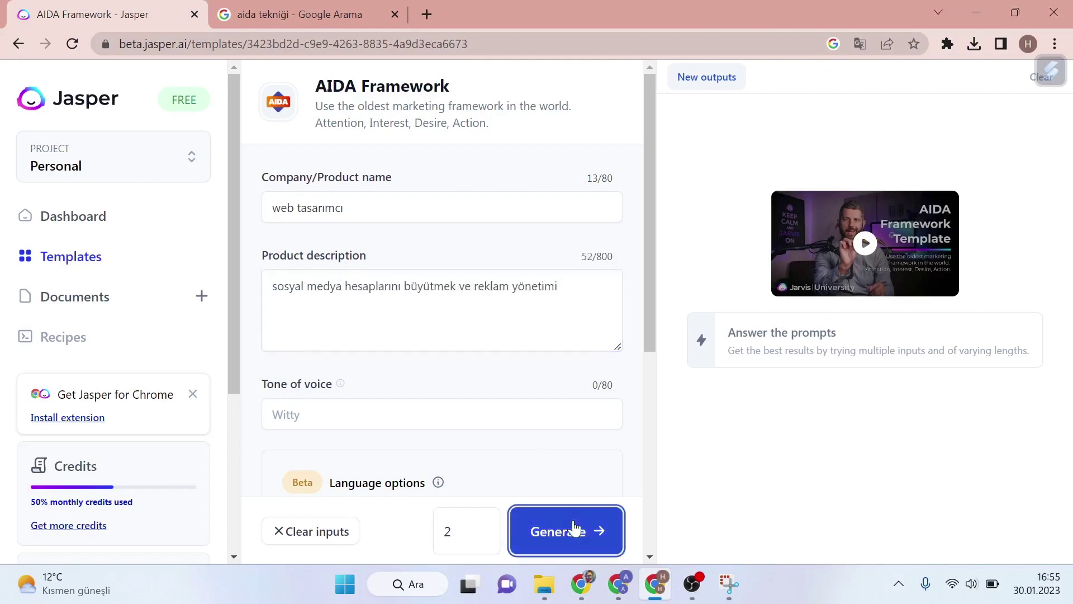
drag(647, 277, 646, 143)
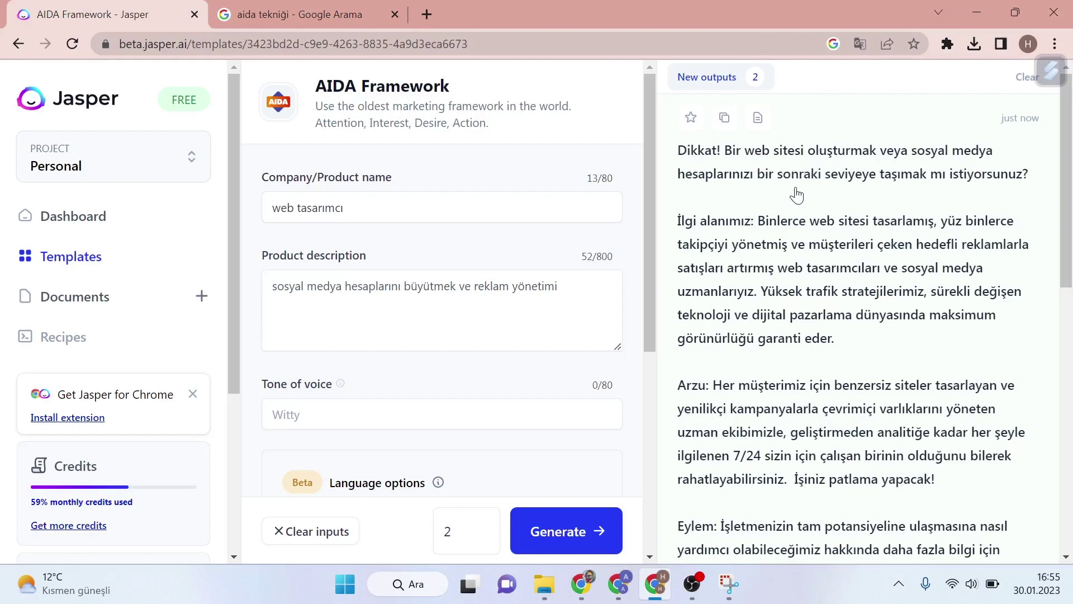
Read through both generated texts for the web designer, comparing their attention, interest, desire and call-to-action sections.
scroll(797, 195, down, 10)
scroll(786, 272, up, 4)
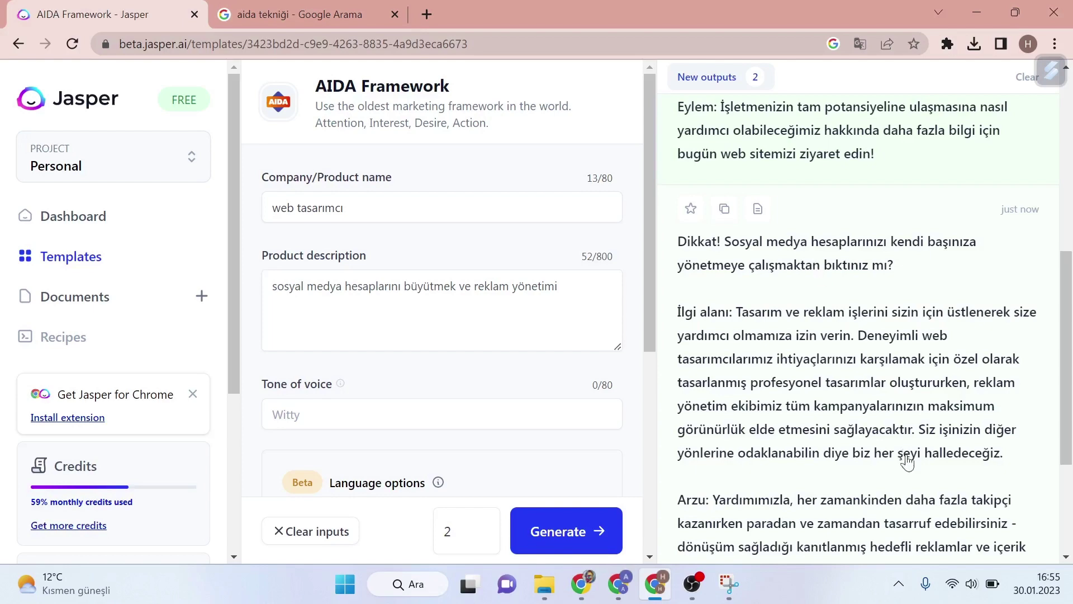
scroll(810, 263, up, 7)
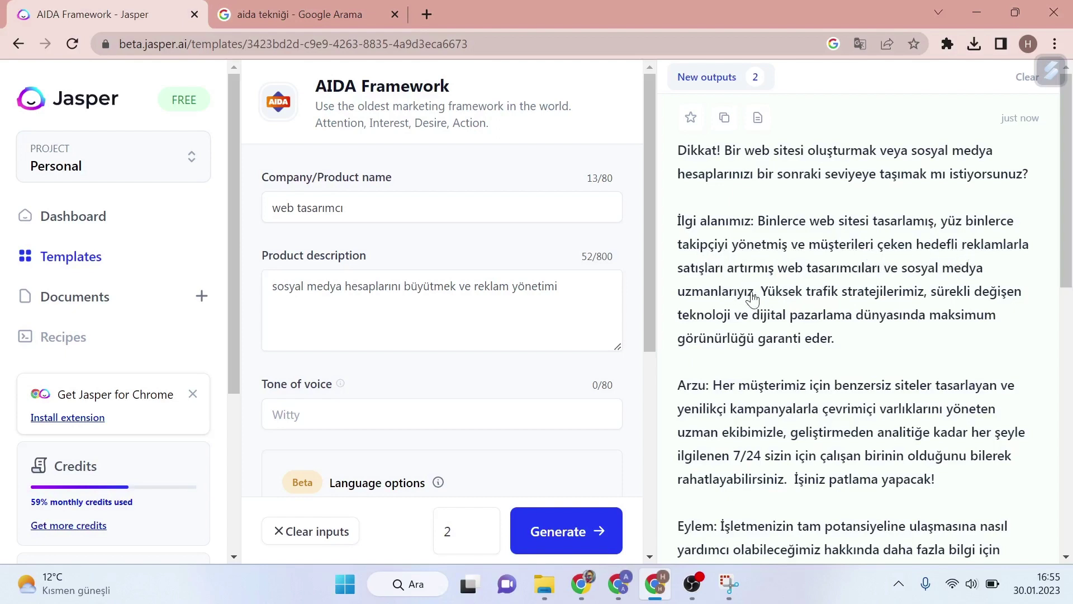
scroll(749, 318, down, 7)
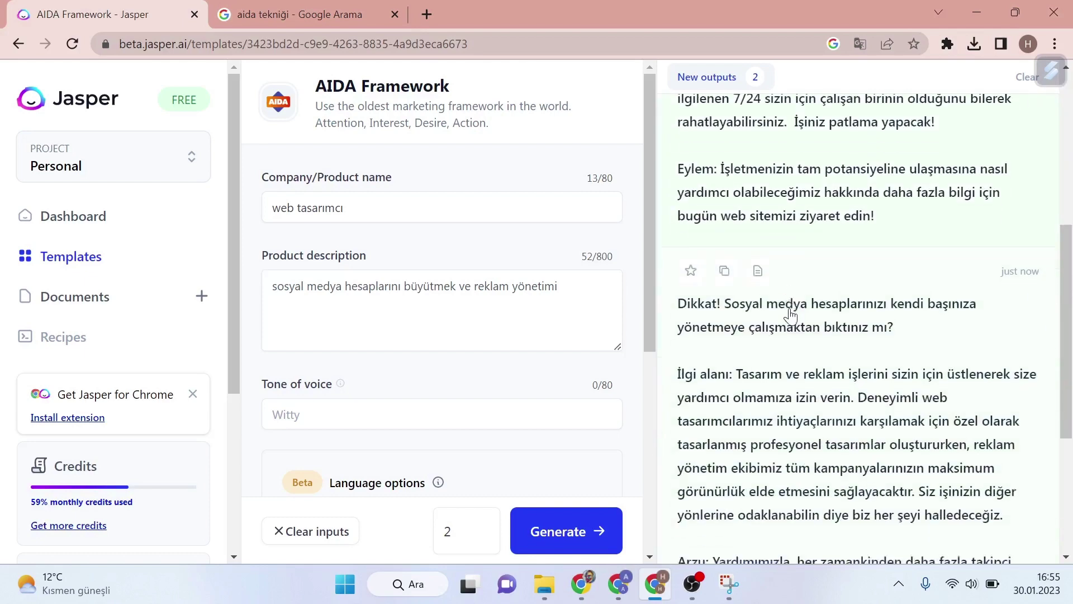
scroll(759, 384, up, 7)
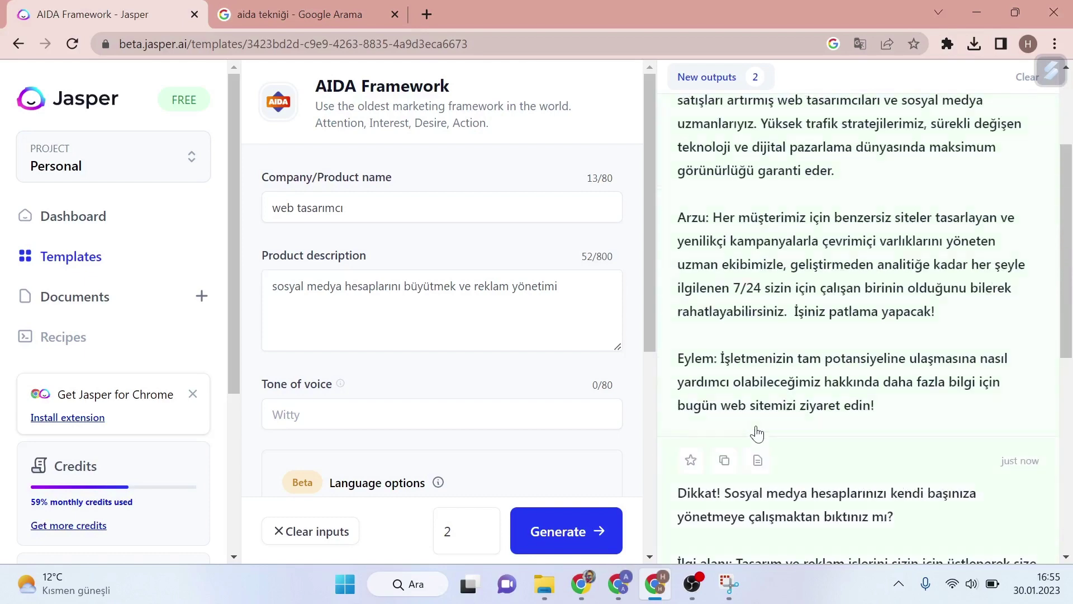
scroll(760, 416, down, 3)
scroll(761, 295, down, 7)
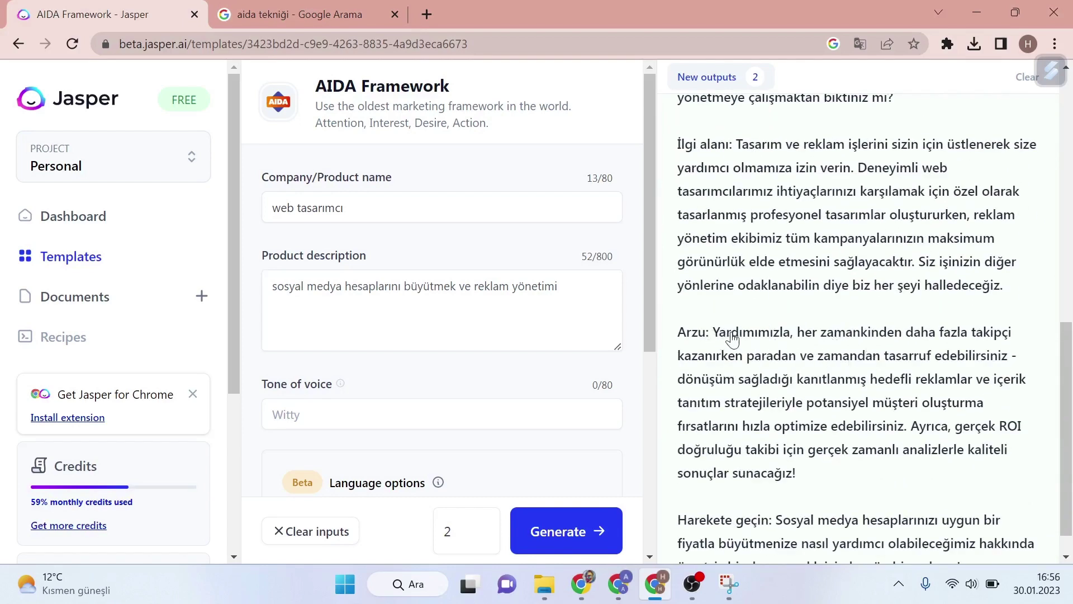
scroll(732, 358, up, 3)
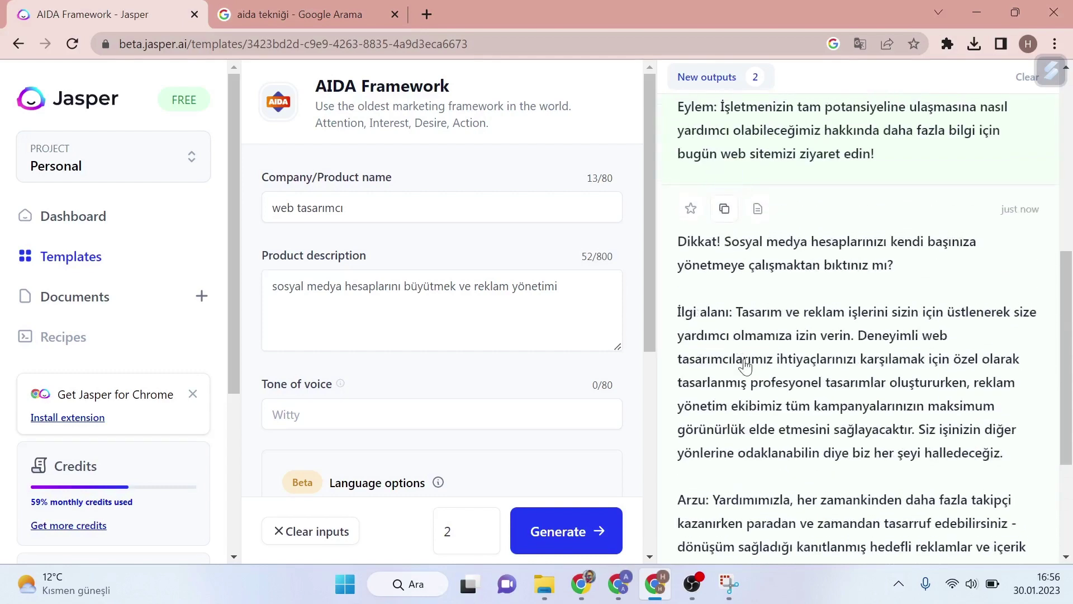
scroll(722, 363, down, 4)
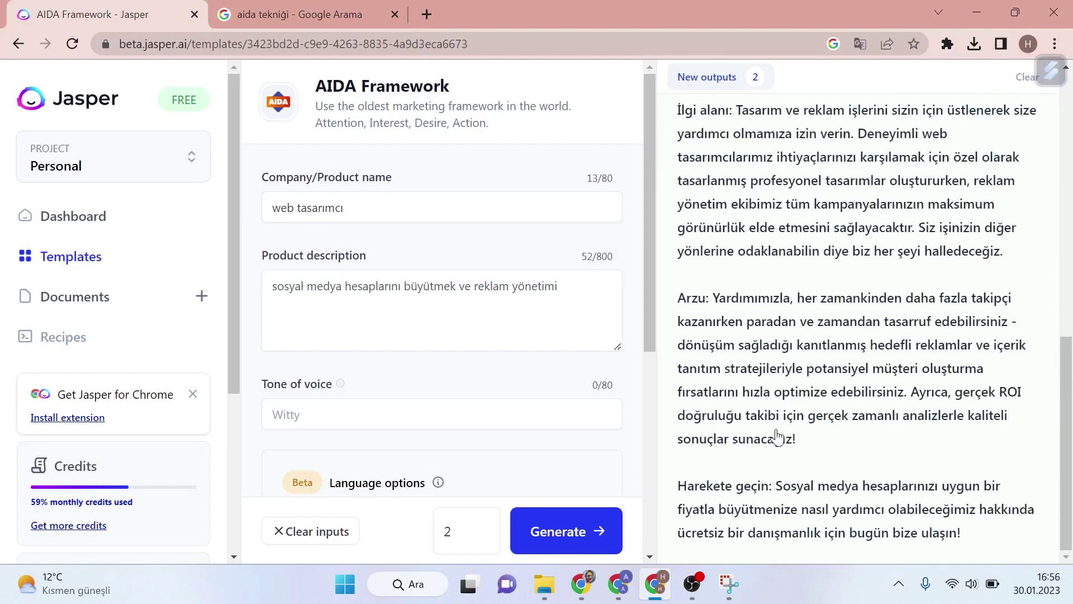
scroll(724, 367, up, 7)
scroll(722, 330, up, 2)
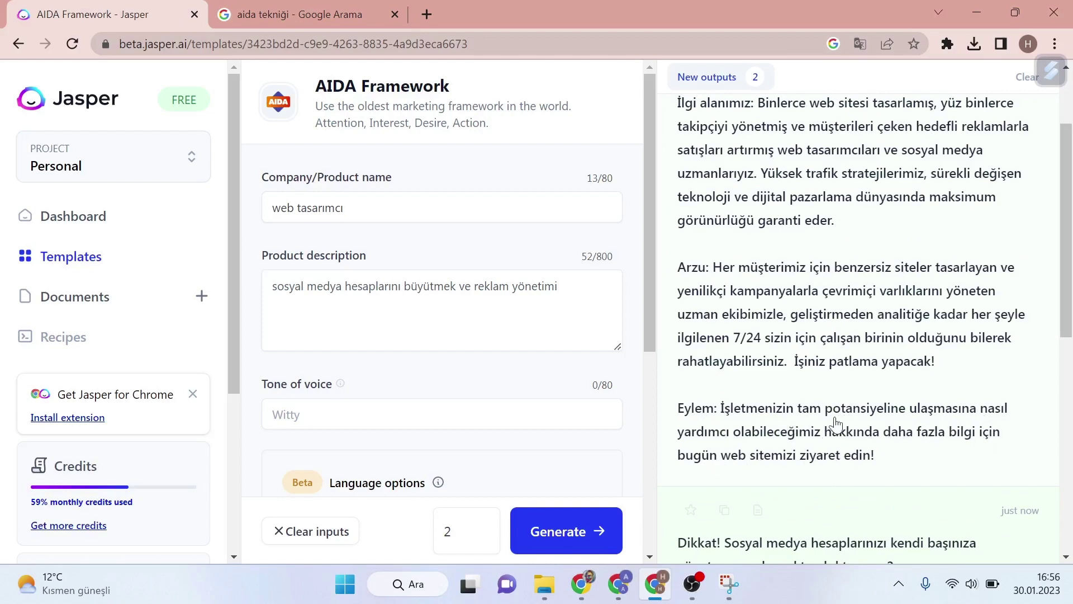
scroll(833, 438, down, 6)
scroll(833, 439, down, 1)
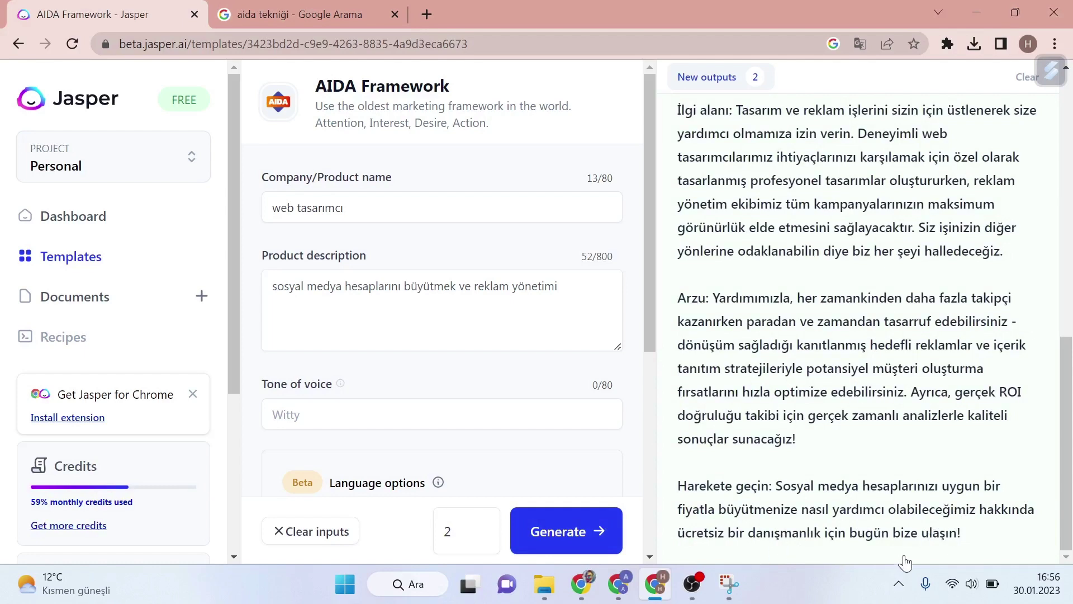
scroll(827, 510, up, 3)
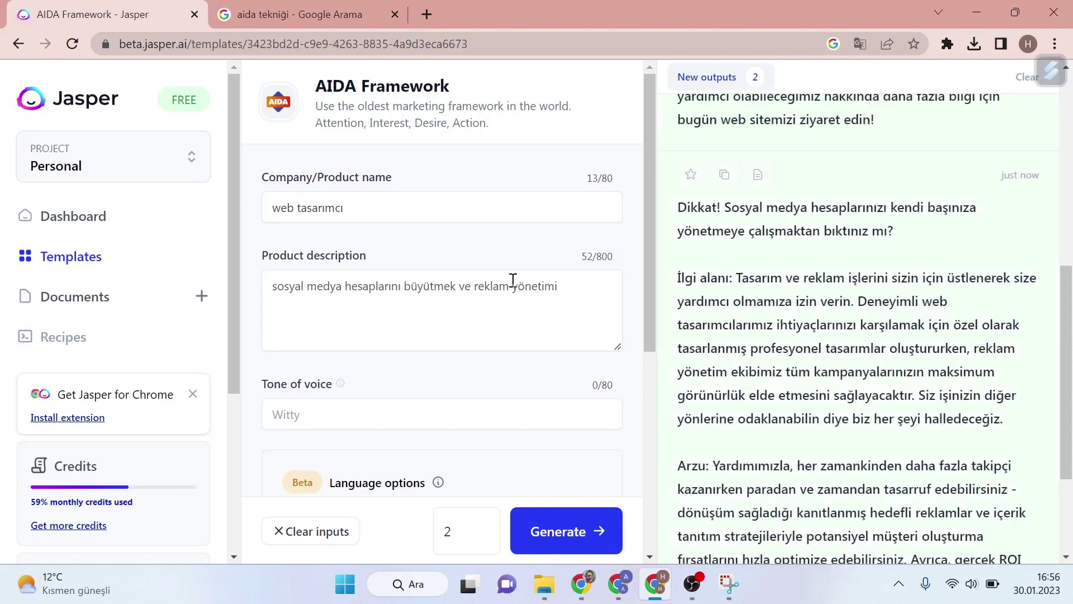